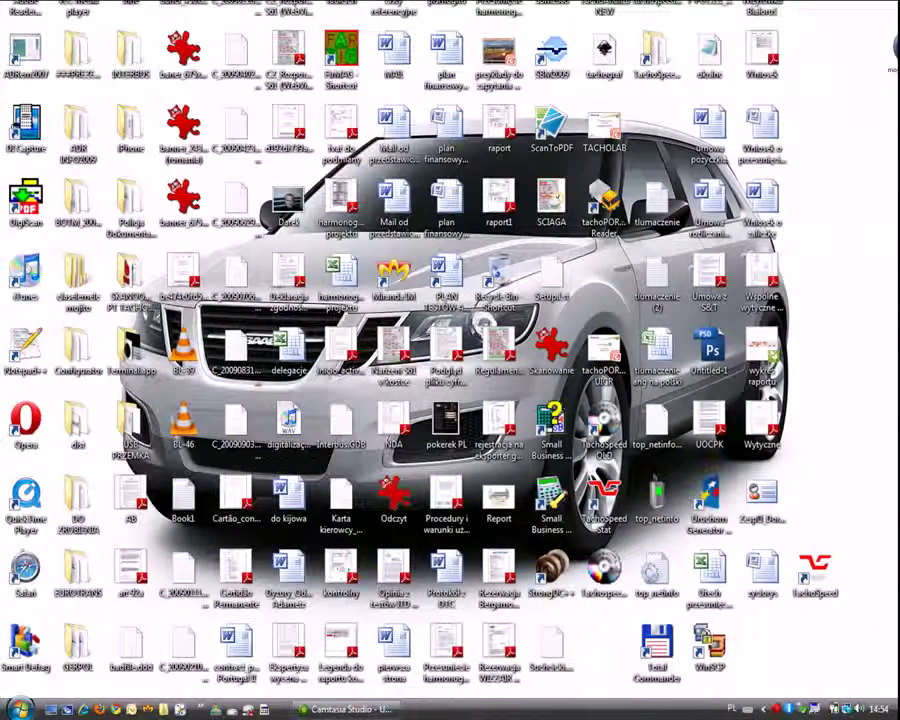
Uninstall the TachoSpeed demo through its maintenance setup and close the finished uninstaller
{"action": "left_click", "coordinate": [268, 711]}
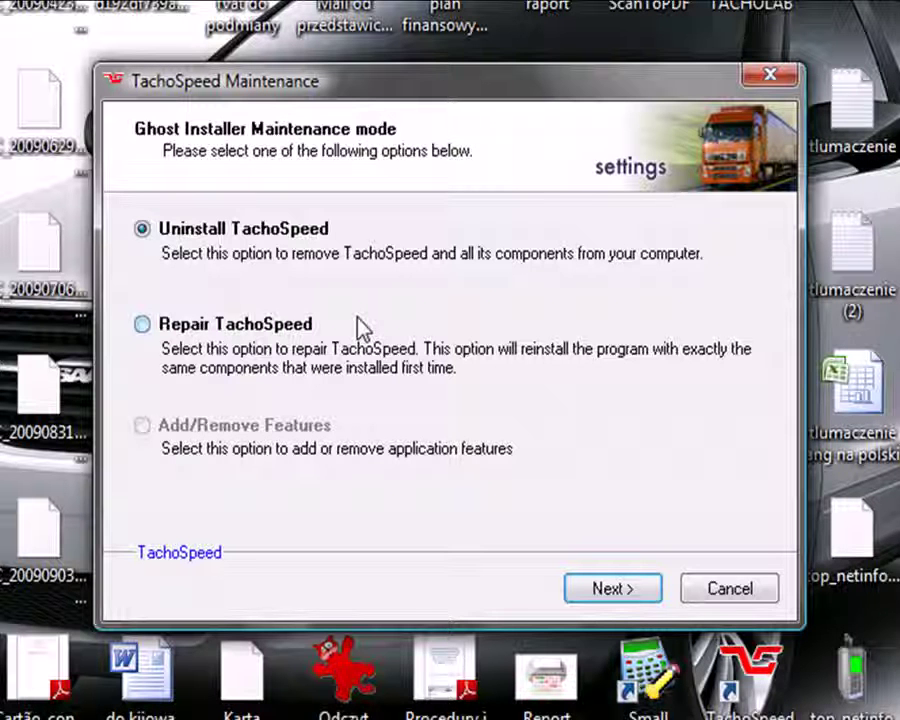
{"action": "left_click", "coordinate": [624, 592]}
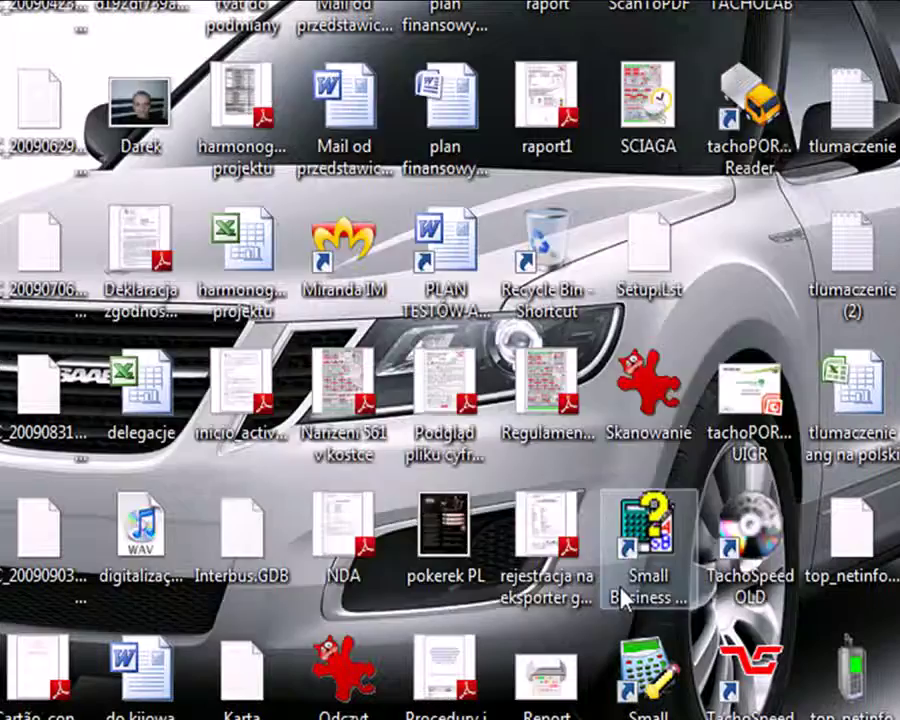
{"action": "left_click", "coordinate": [612, 589]}
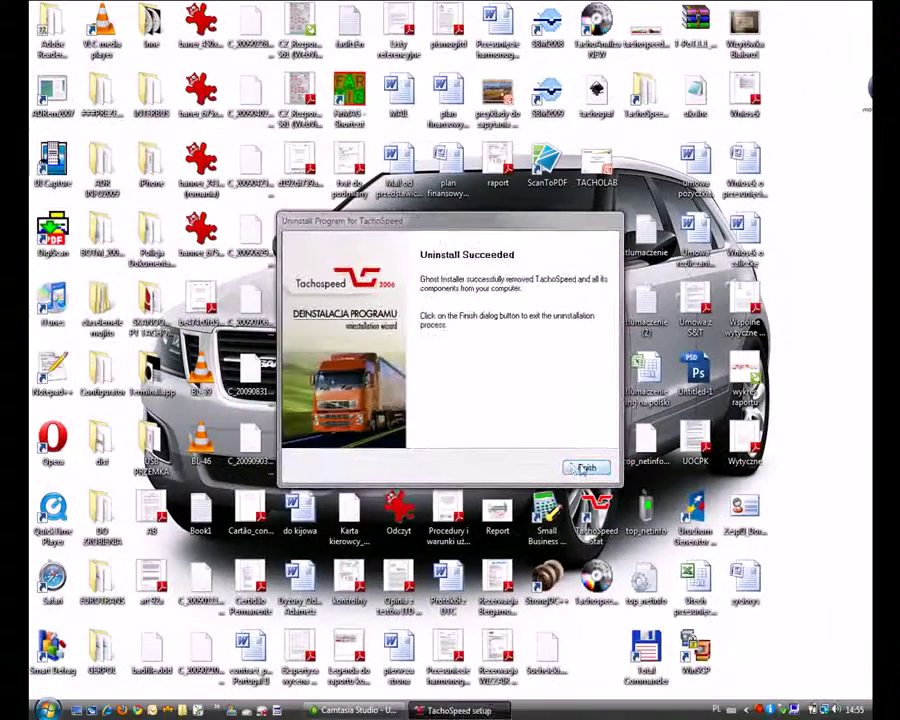
{"action": "left_click", "coordinate": [632, 506]}
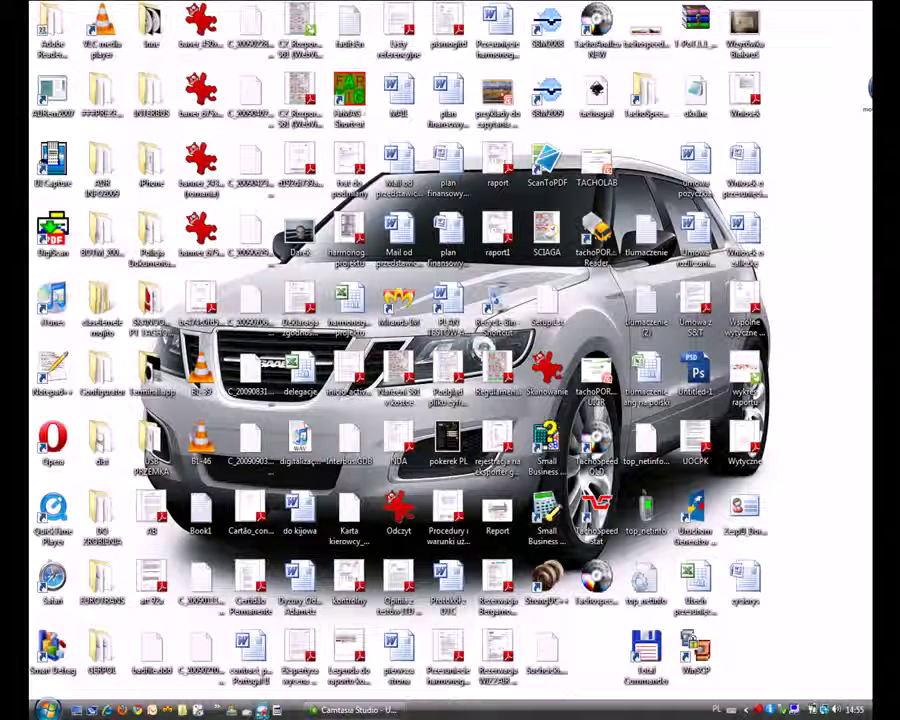
Start the full TachoSpeed installer in English (United States) and accept the license agreement
{"action": "left_click", "coordinate": [283, 711]}
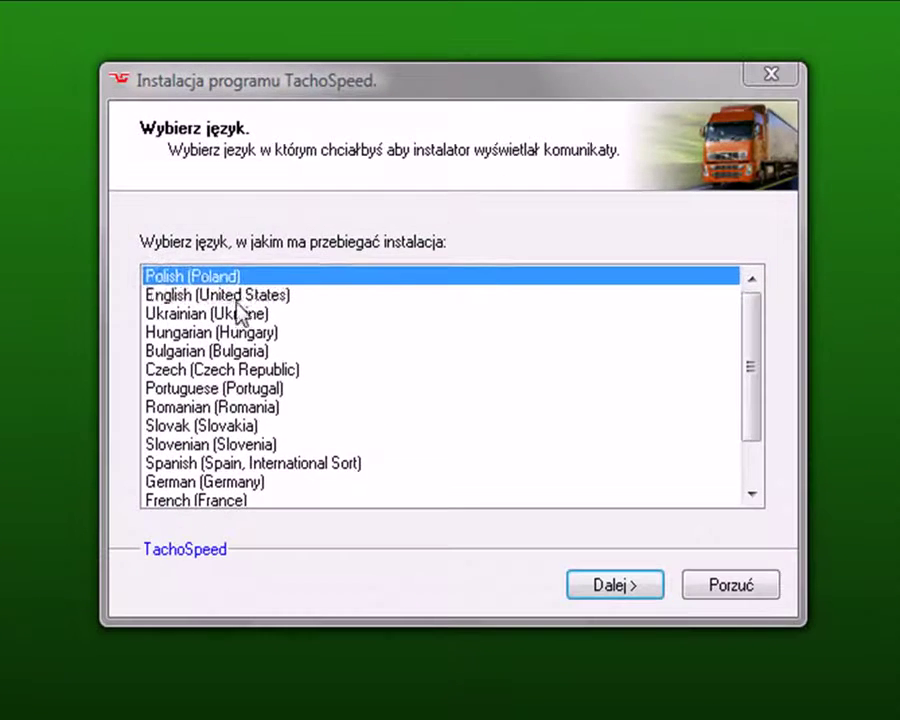
{"action": "left_click", "coordinate": [346, 326]}
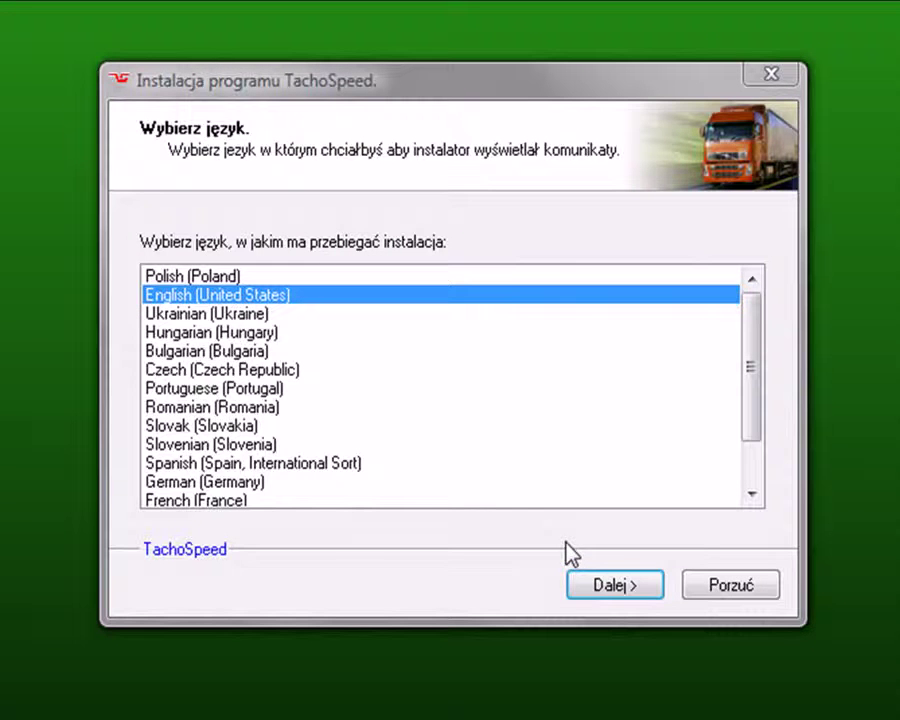
{"action": "left_click", "coordinate": [604, 588]}
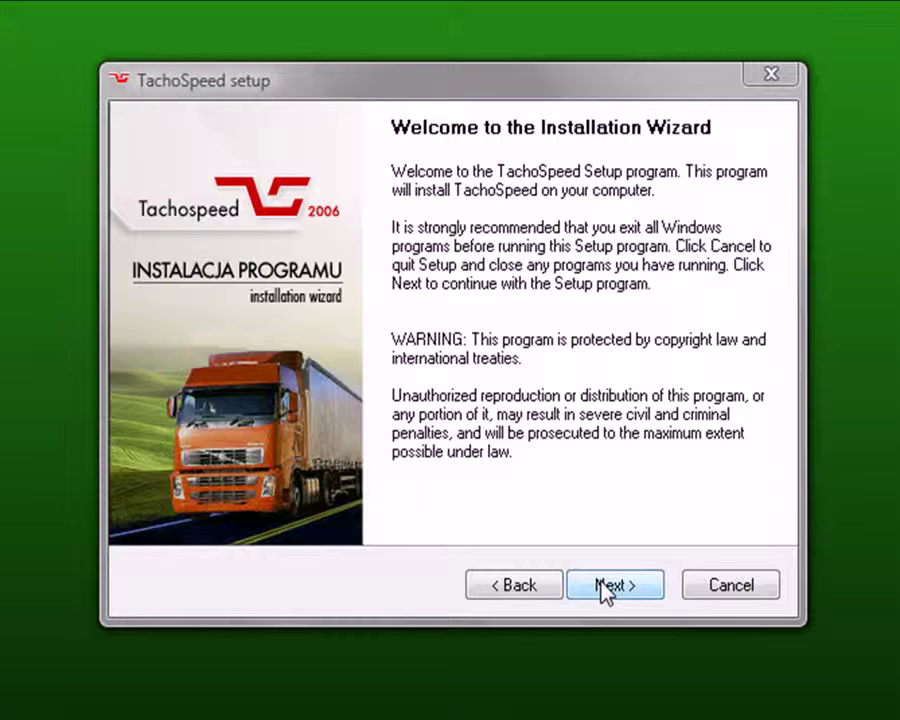
{"action": "left_click", "coordinate": [605, 588]}
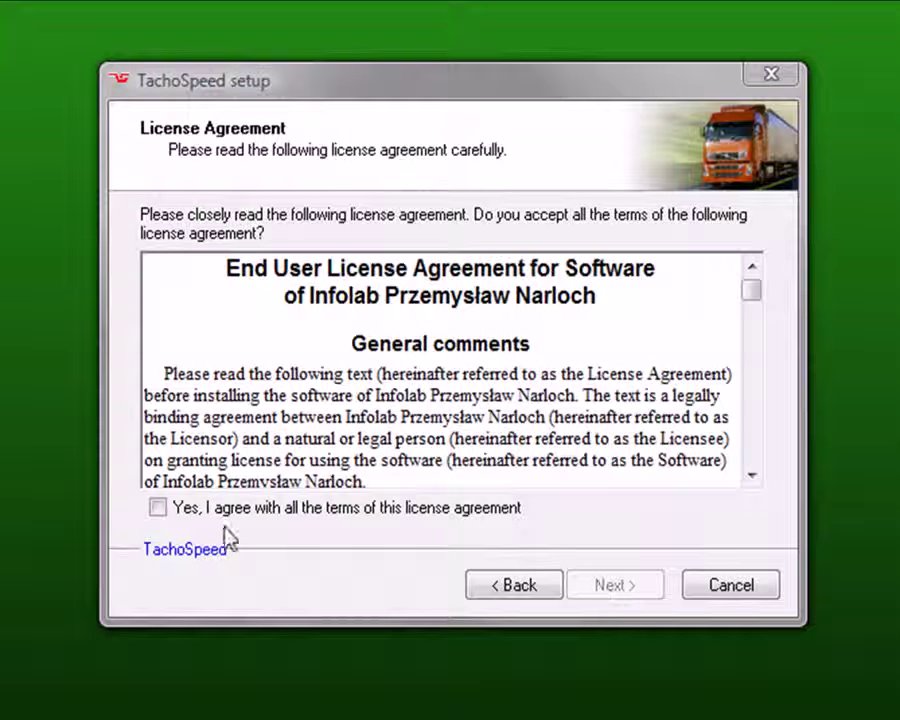
{"action": "left_click", "coordinate": [157, 509]}
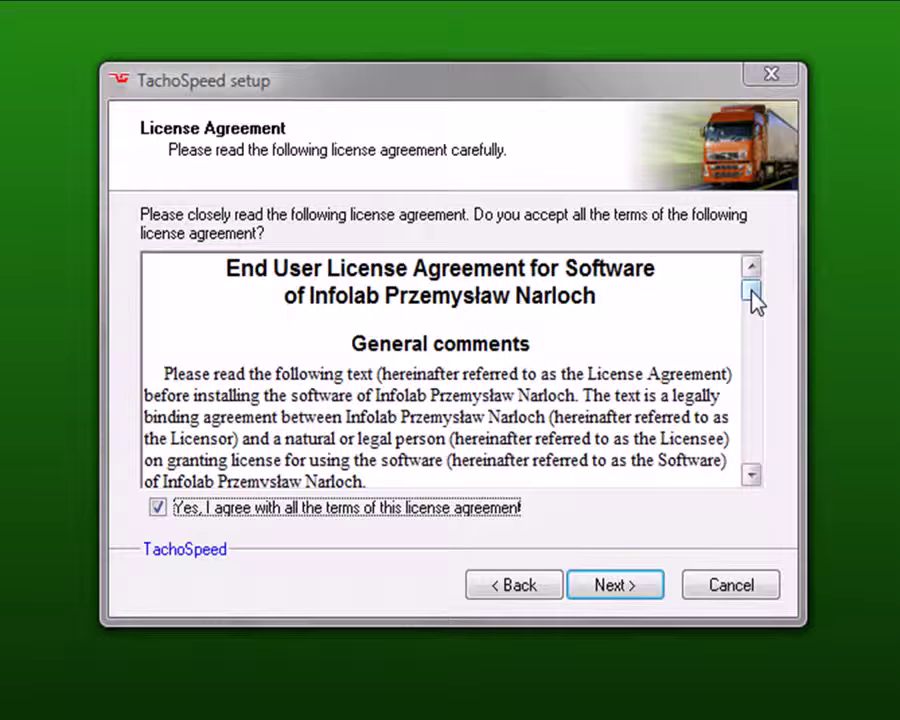
{"action": "left_click_drag", "start_coordinate": [753, 300], "coordinate": [750, 424]}
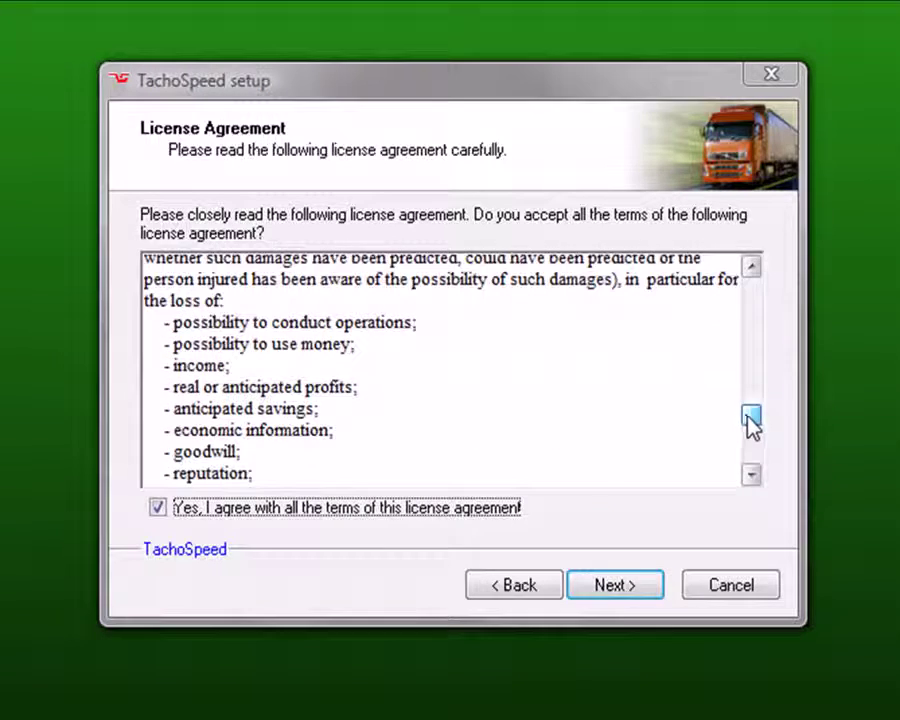
{"action": "left_click", "coordinate": [620, 597]}
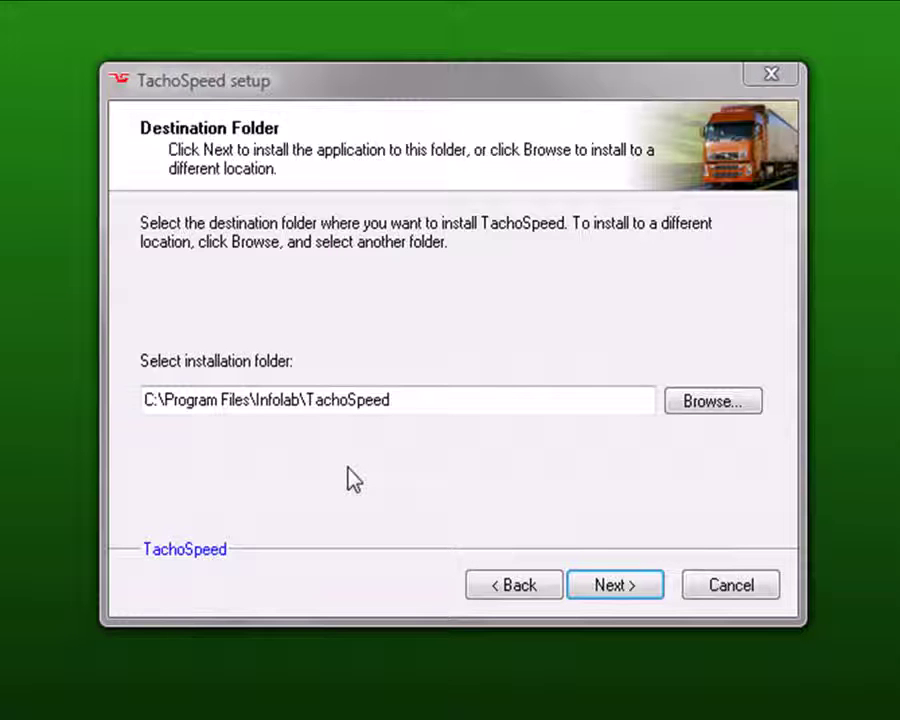
Install into the default Infolab\TachoSpeed folder with the TachoSpeed program group
{"action": "left_click_drag", "start_coordinate": [407, 400], "coordinate": [138, 399]}
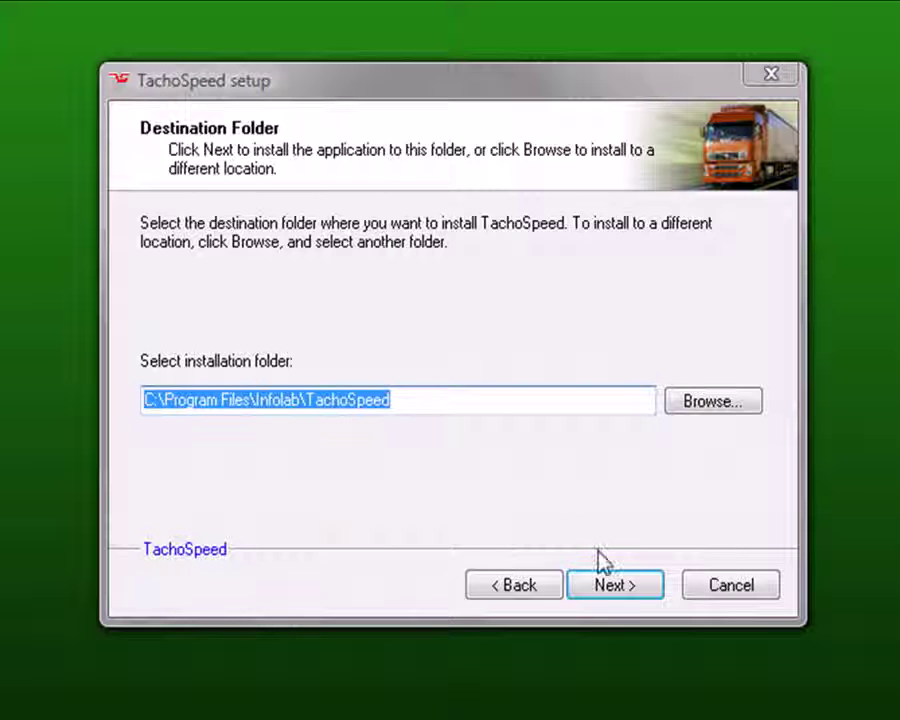
{"action": "left_click", "coordinate": [611, 585]}
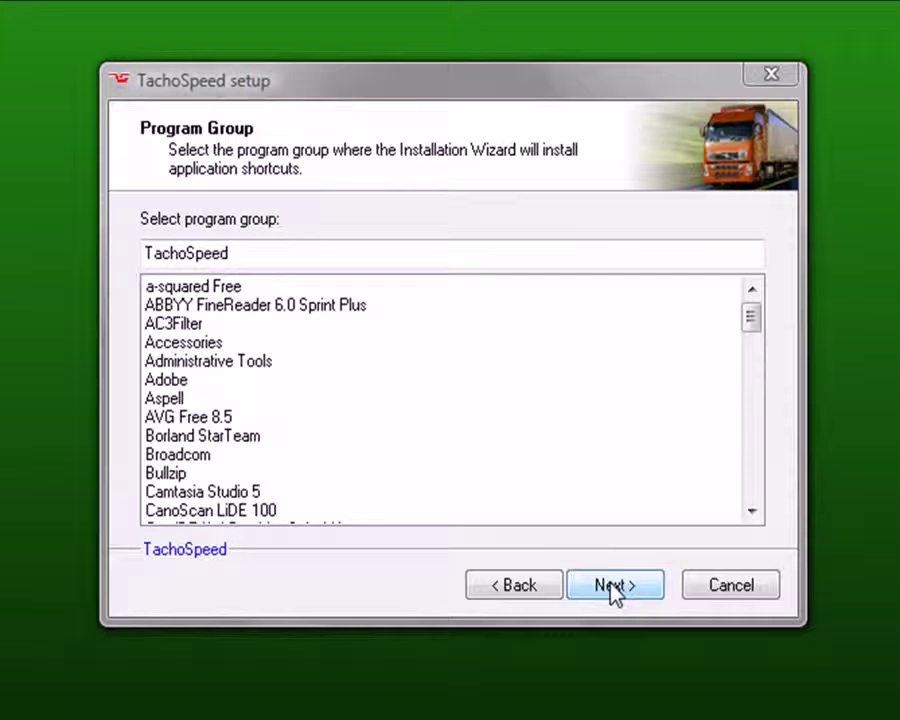
{"action": "left_click", "coordinate": [613, 588]}
{"action": "left_click", "coordinate": [612, 590]}
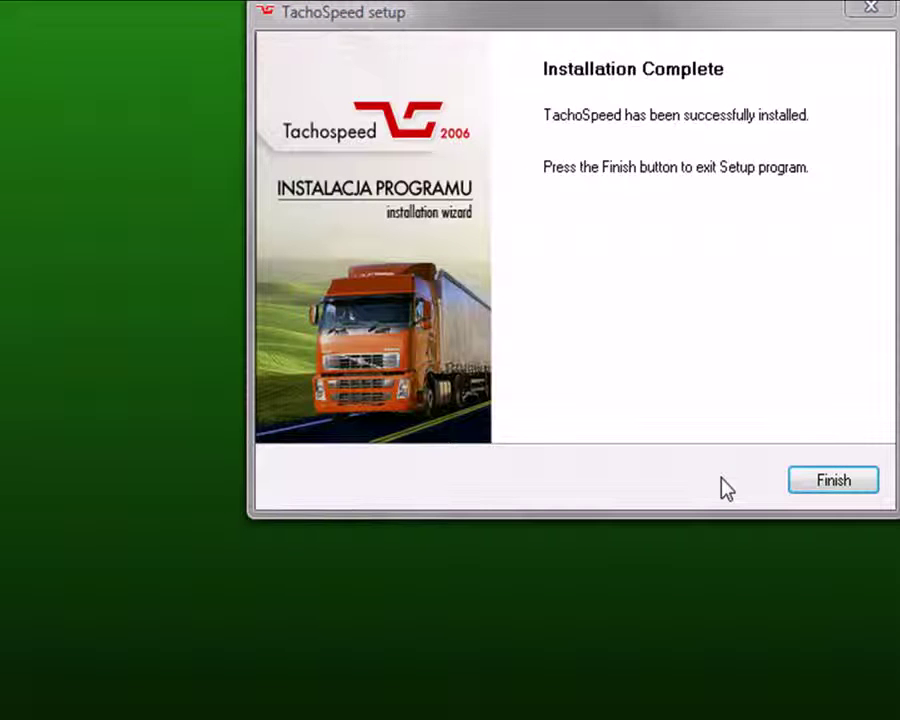
Close setup, move the TachoSpeed shortcut to the bottom row, and launch it
{"action": "left_click", "coordinate": [815, 484]}
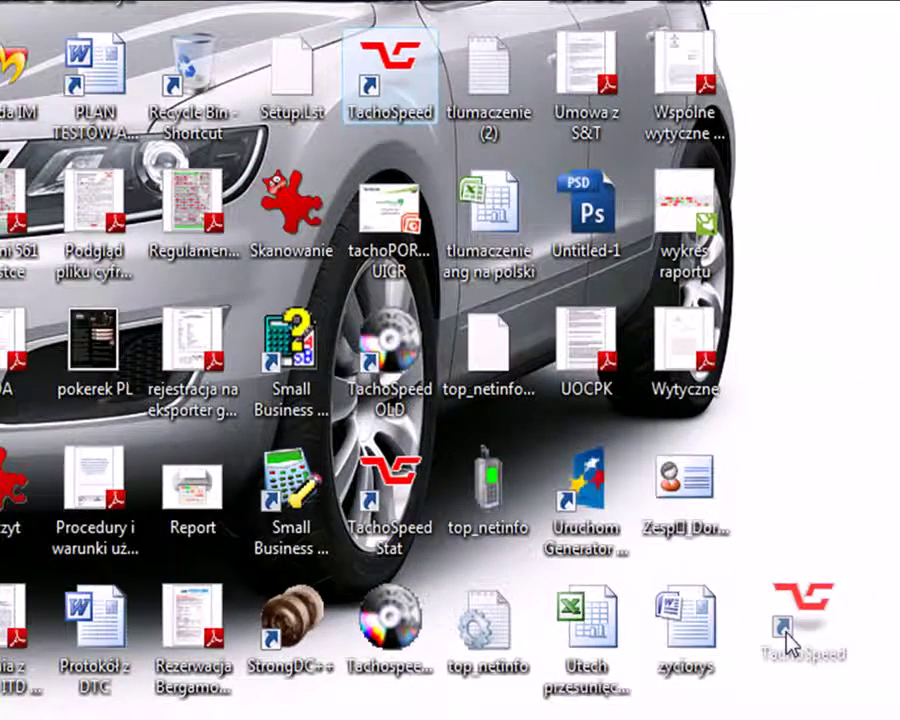
{"action": "left_click_drag", "start_coordinate": [738, 322], "coordinate": [790, 640]}
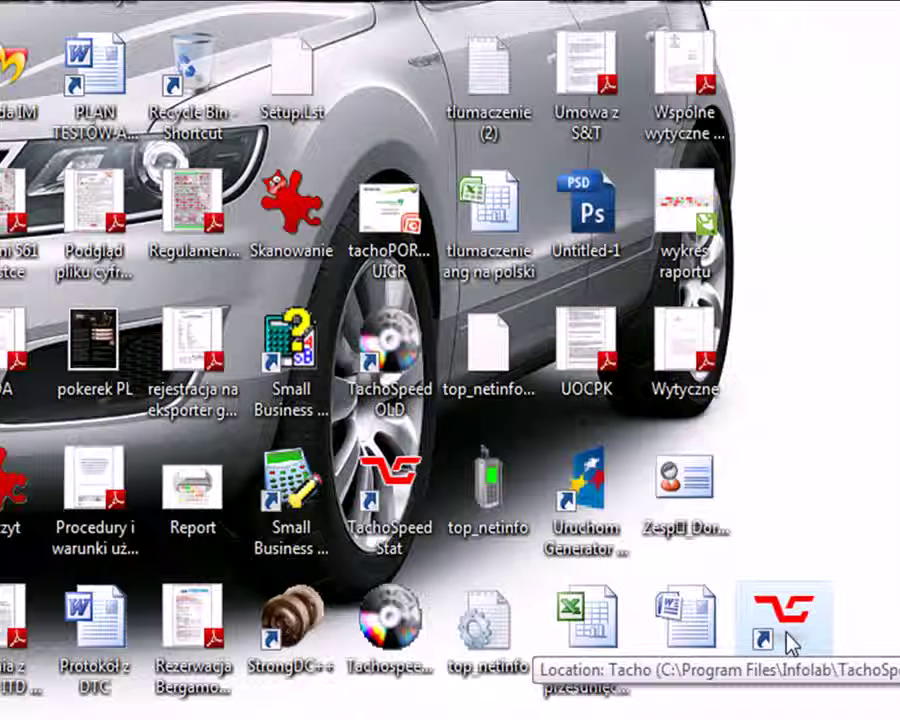
{"action": "double_click", "coordinate": [790, 640]}
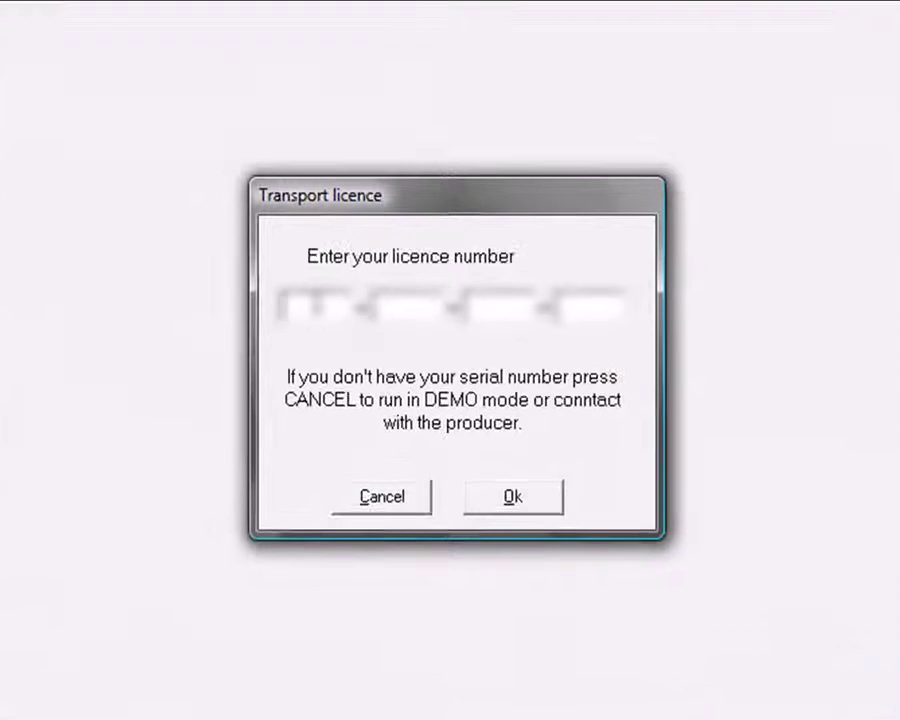
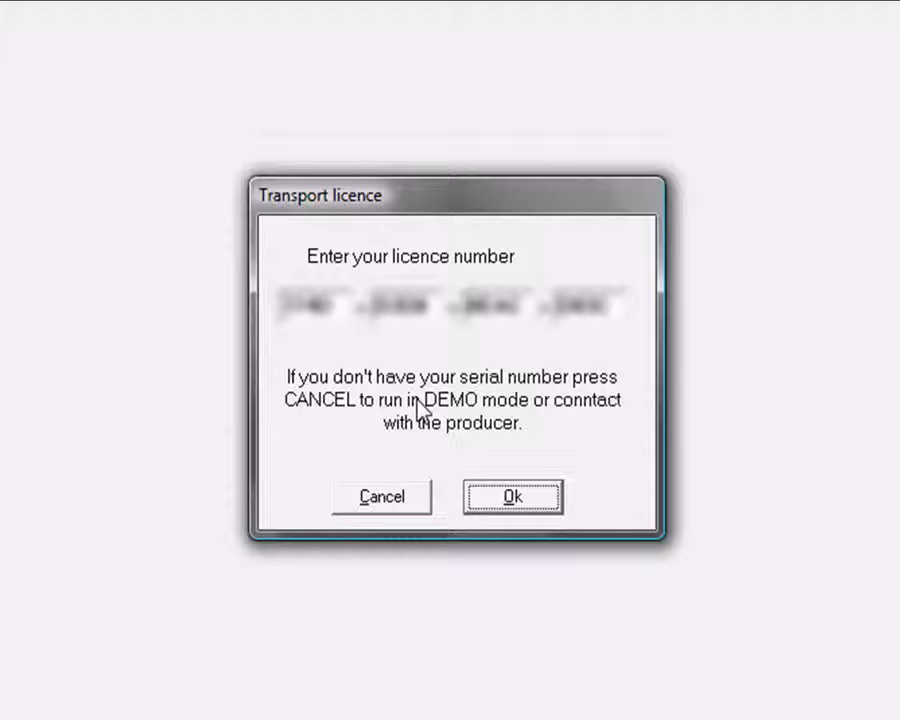
Submit the transport licence number with Ok
{"action": "left_click", "coordinate": [505, 508]}
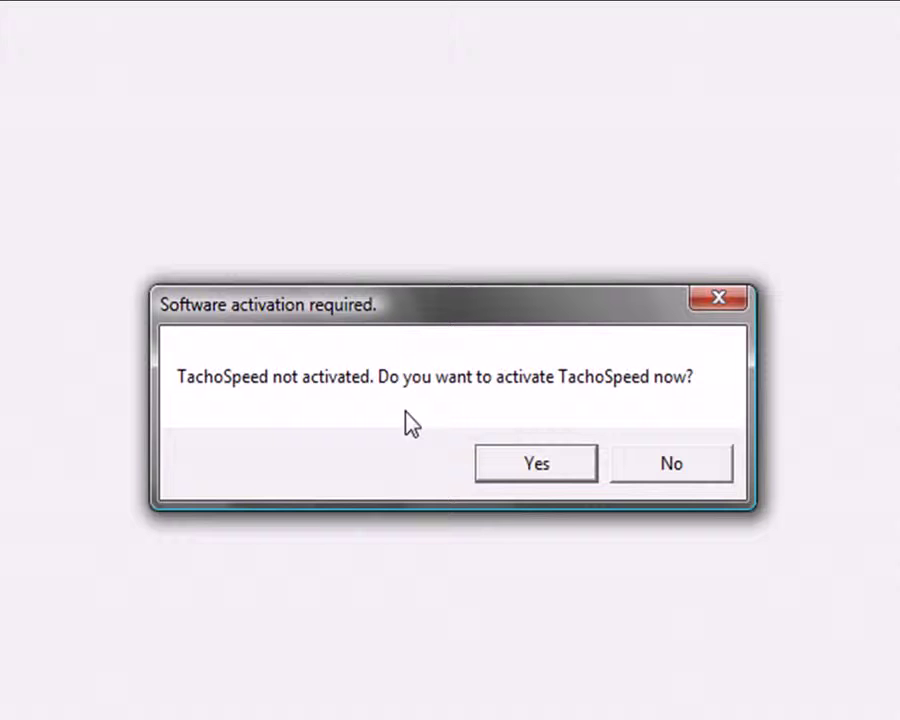
Agree to activate now, enter company name Infolab and the company tax ID, and continue
{"action": "left_click", "coordinate": [535, 470]}
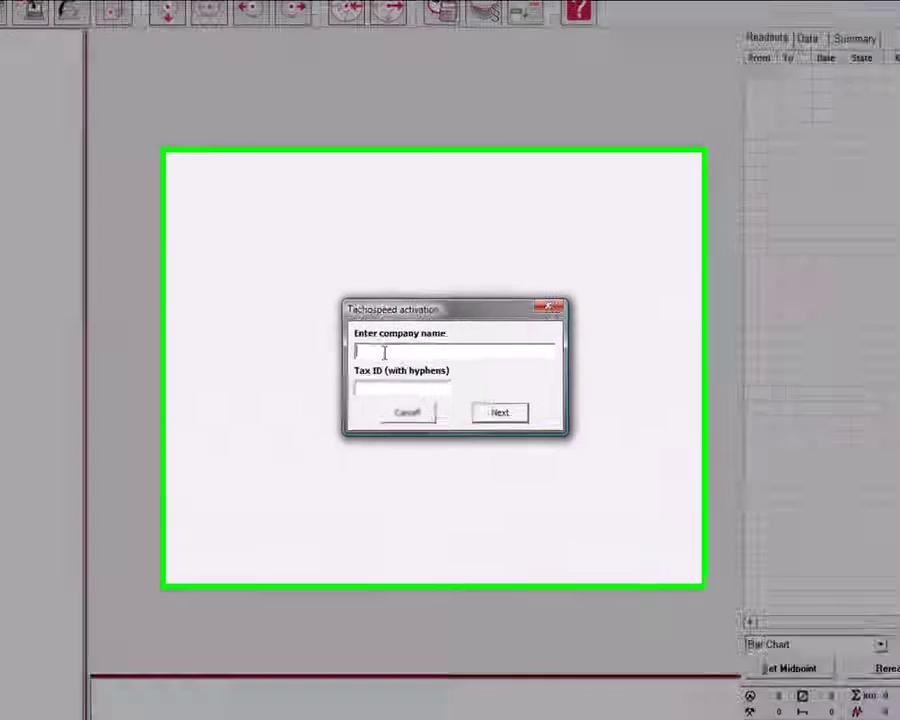
{"action": "type", "text": "Infol"}
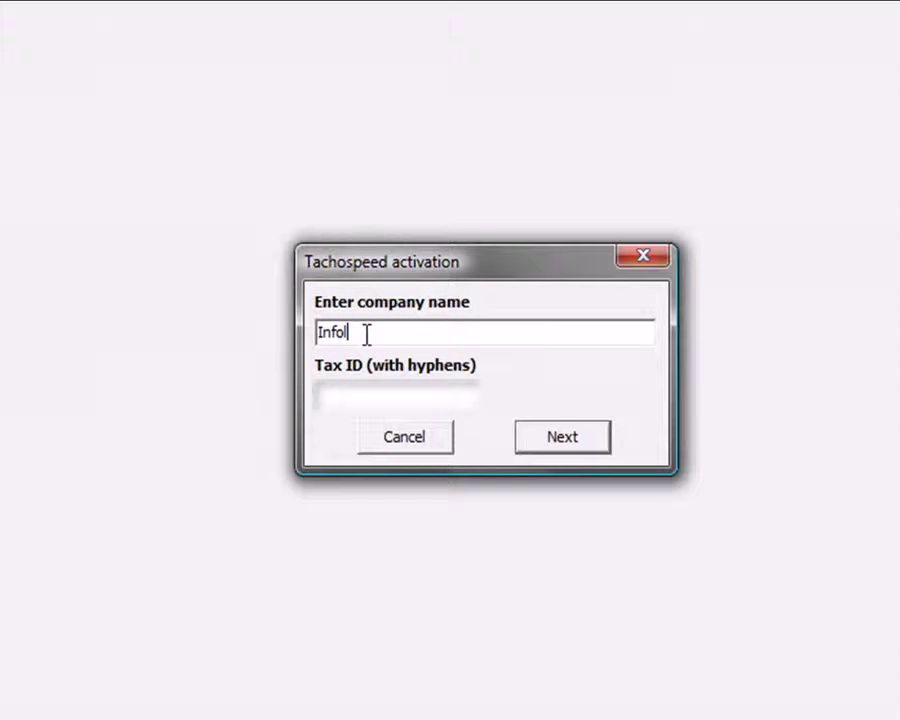
{"action": "type", "text": "ab"}
{"action": "key", "text": "Tab"}
{"action": "type", "text": "123"}
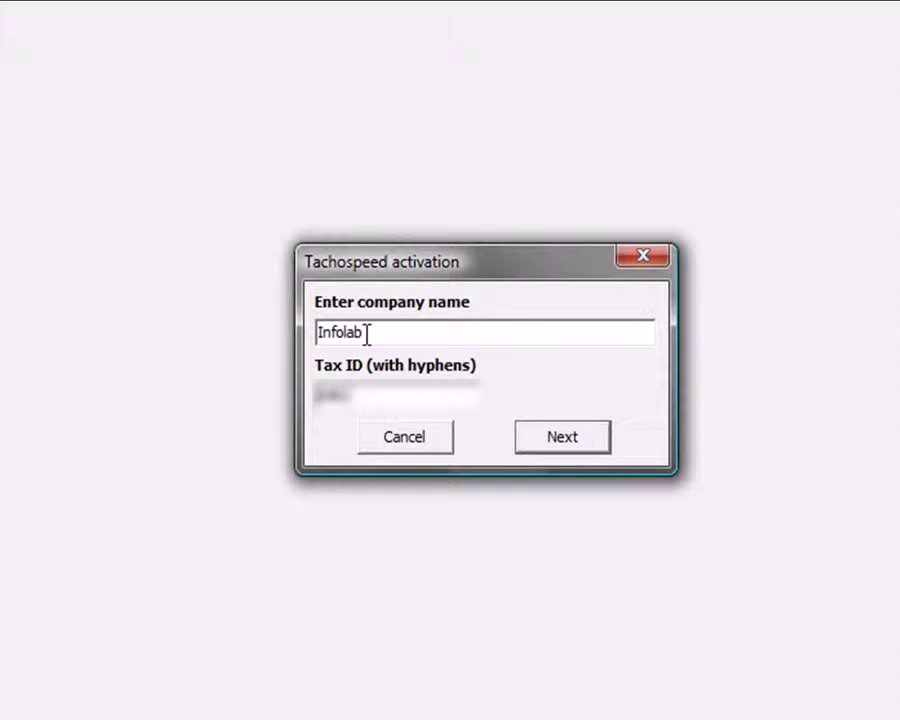
{"action": "type", "text": "-45"}
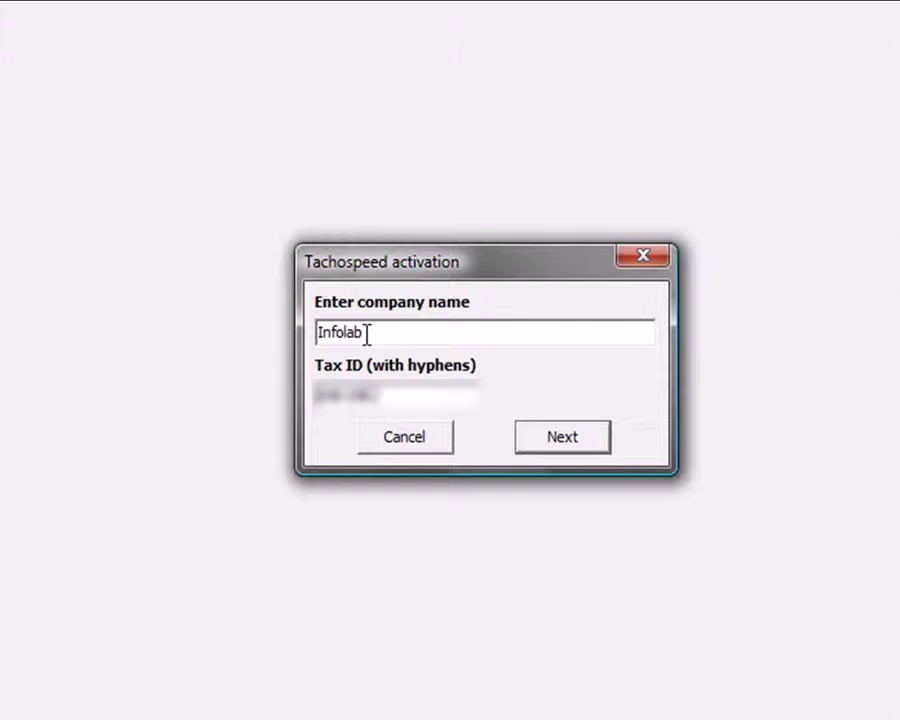
{"action": "type", "text": "6-7-8"}
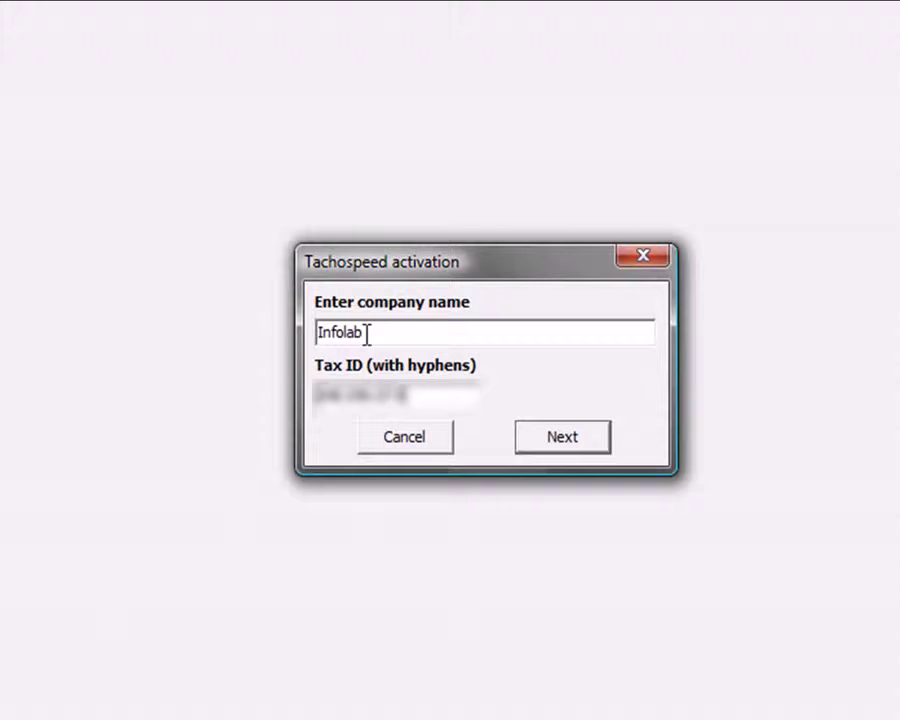
{"action": "left_click", "coordinate": [586, 438]}
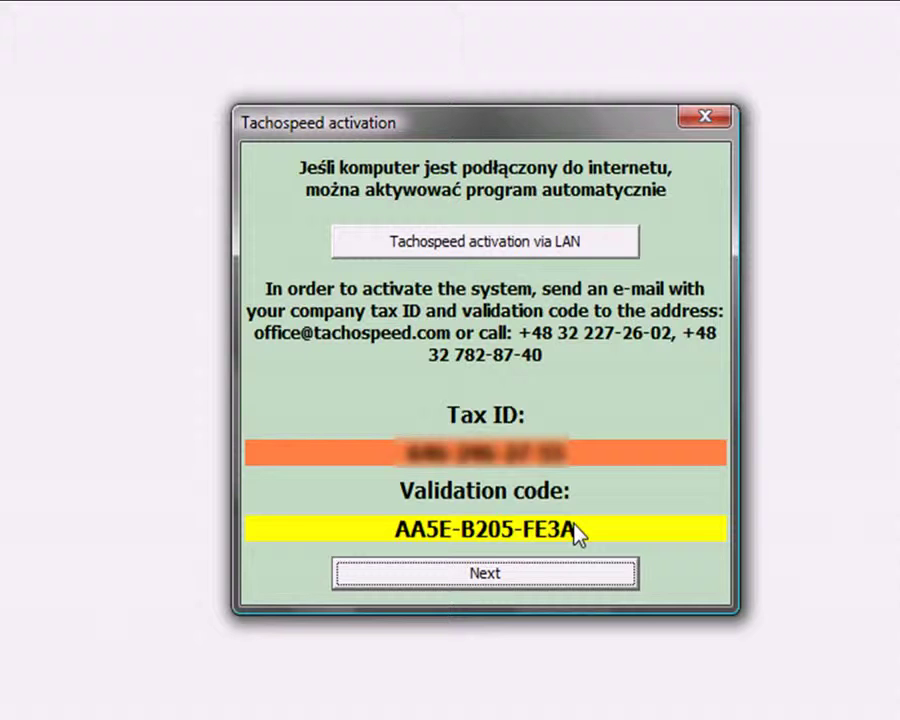
Activate TachoSpeed online automatically via LAN
{"action": "left_click", "coordinate": [496, 255]}
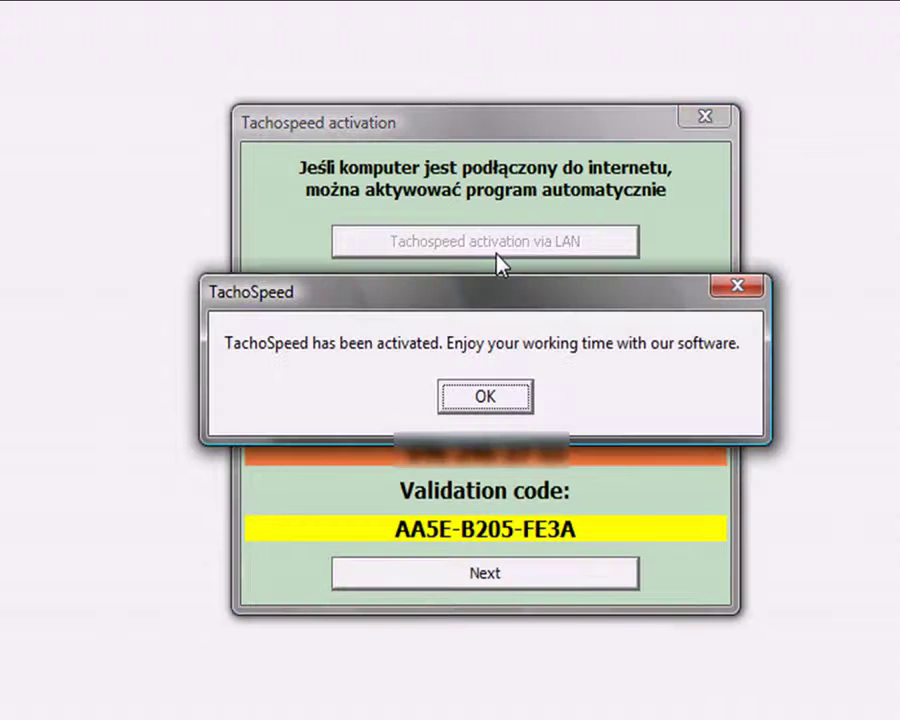
Acknowledge the activation message and open the TACHOSPEED.GDB database
{"action": "left_click", "coordinate": [483, 393]}
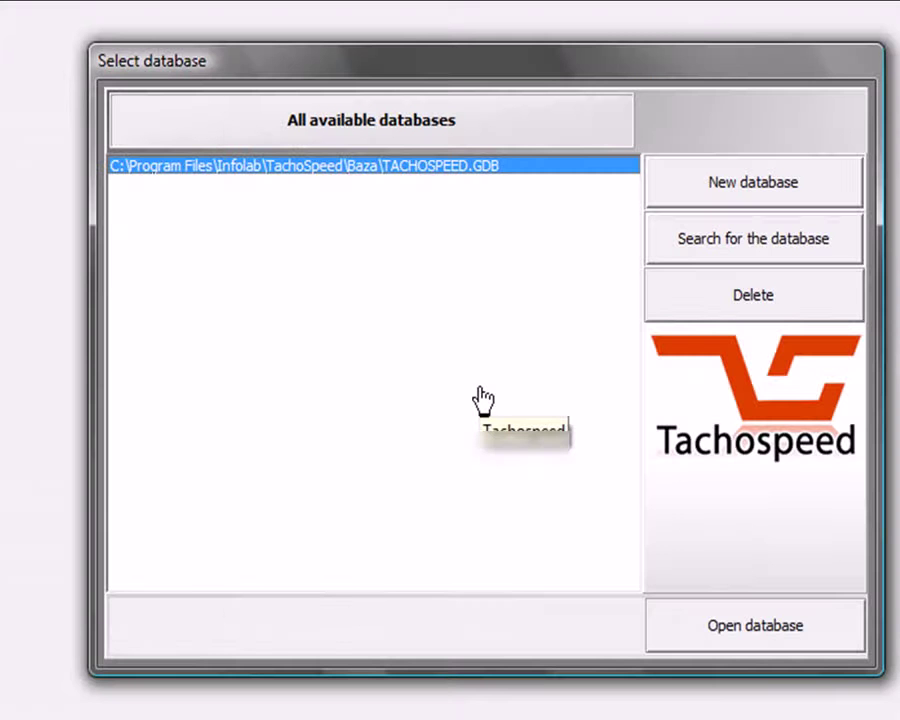
{"action": "left_click", "coordinate": [757, 630]}
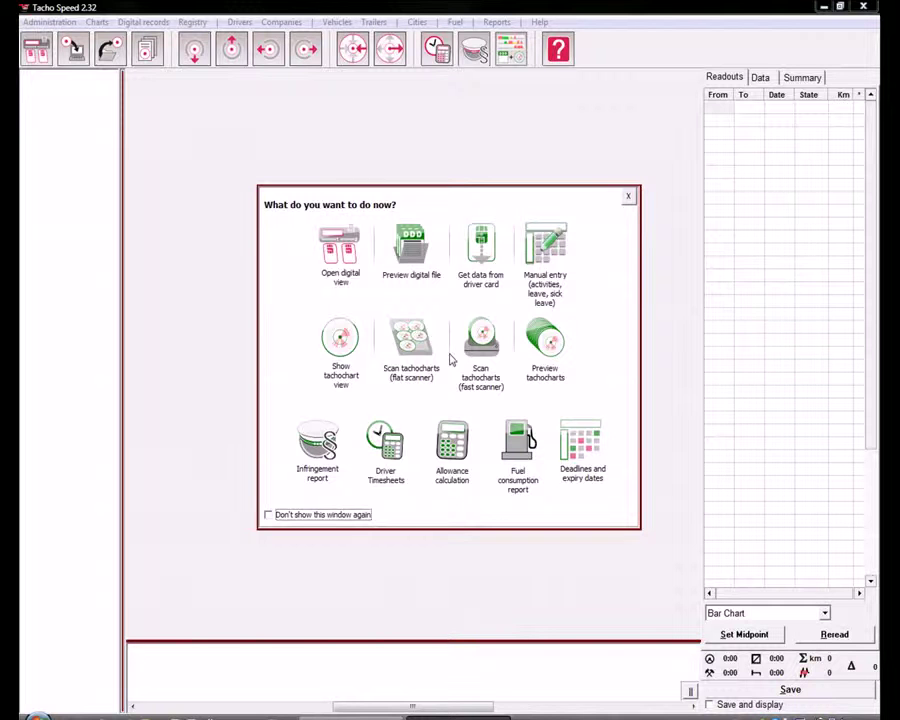
Close the 'What do you want to do now?' window and show the Help menu
{"action": "left_click", "coordinate": [627, 197]}
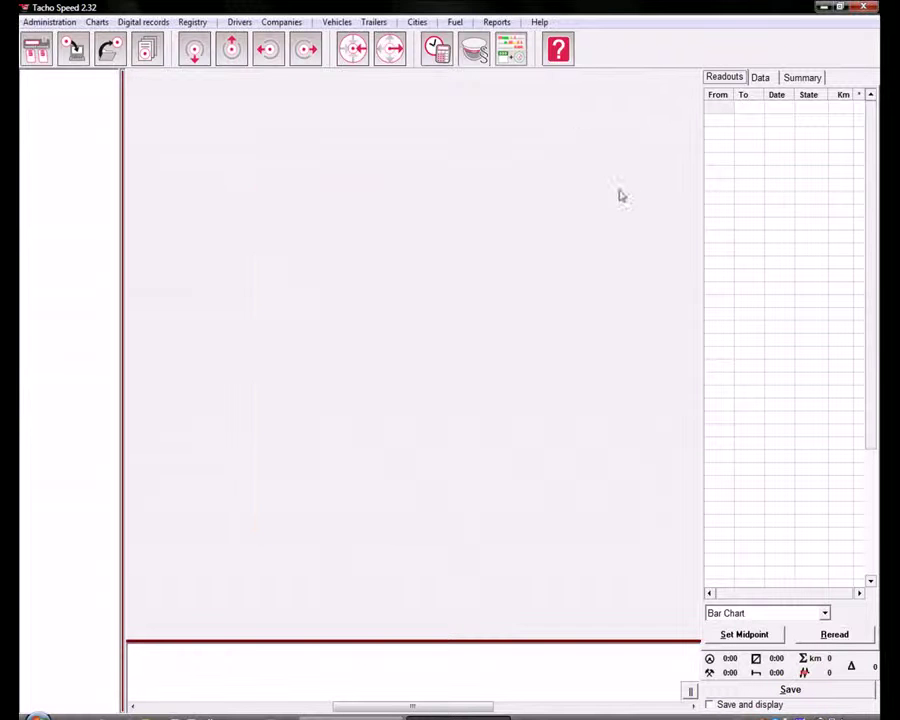
{"action": "left_click", "coordinate": [539, 22]}
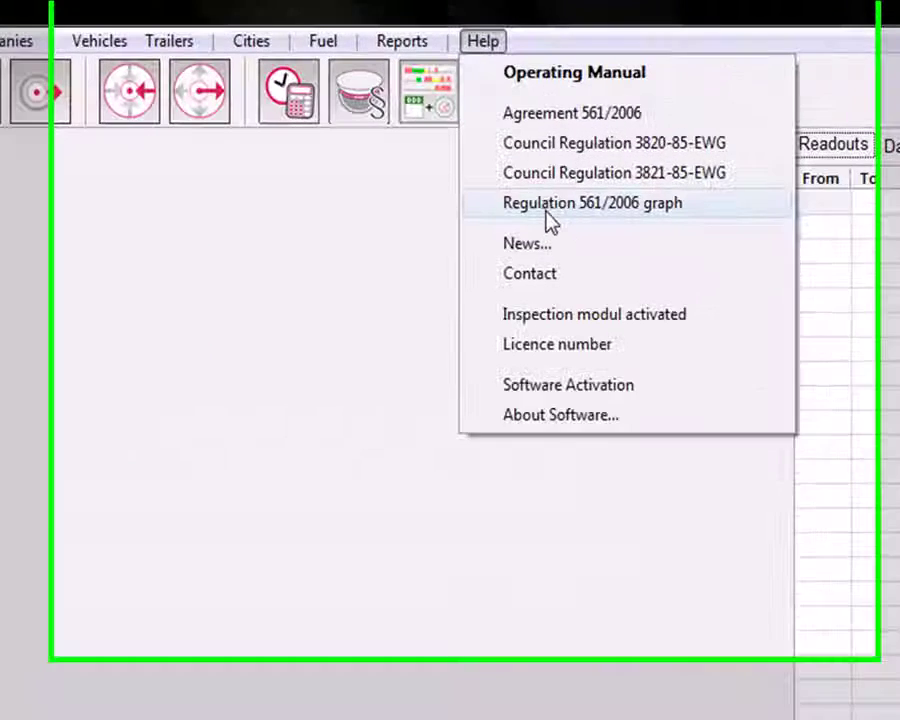